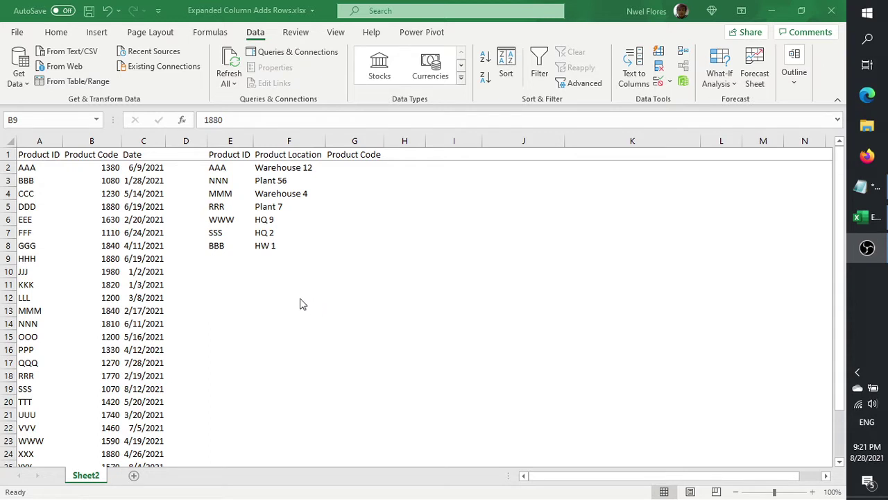
- Enter =VLOOKUP(E2,A:B,2,0) in G2 to look up the first Product ID's code
{"action": "key", "text": "alt+Tab"}
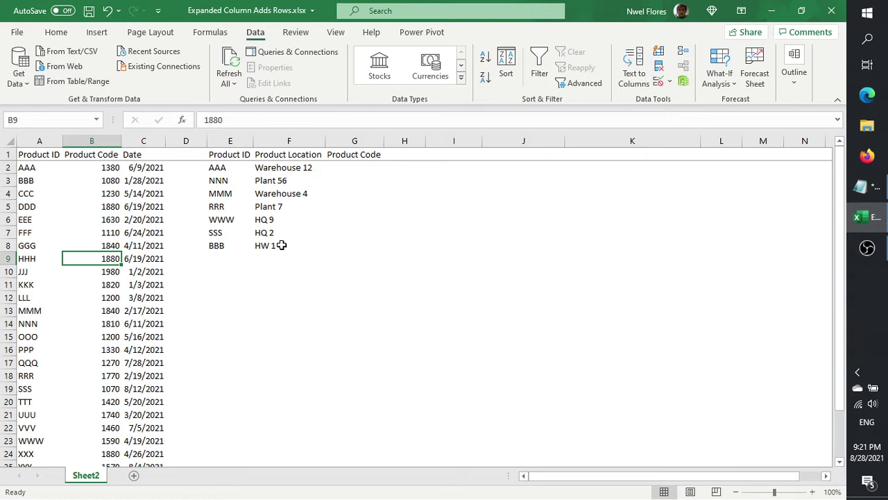
{"action": "left_click_drag", "start_coordinate": [354, 167], "coordinate": [361, 241]}
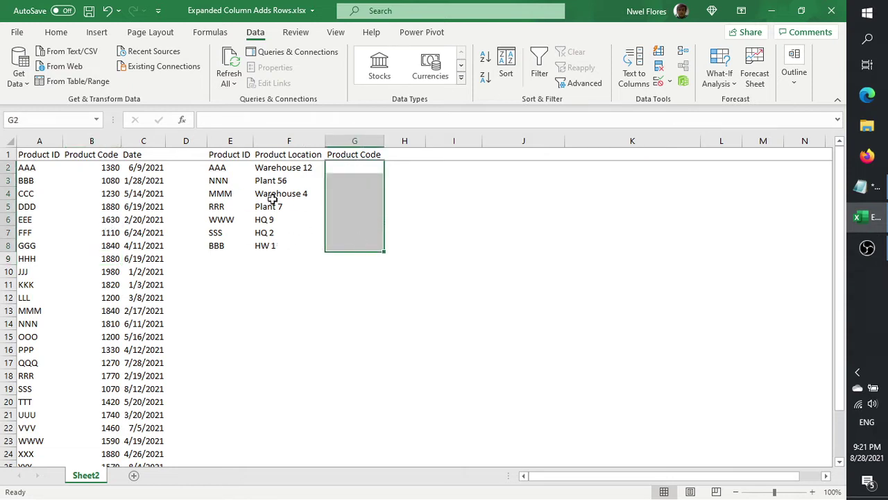
{"action": "left_click", "coordinate": [353, 168]}
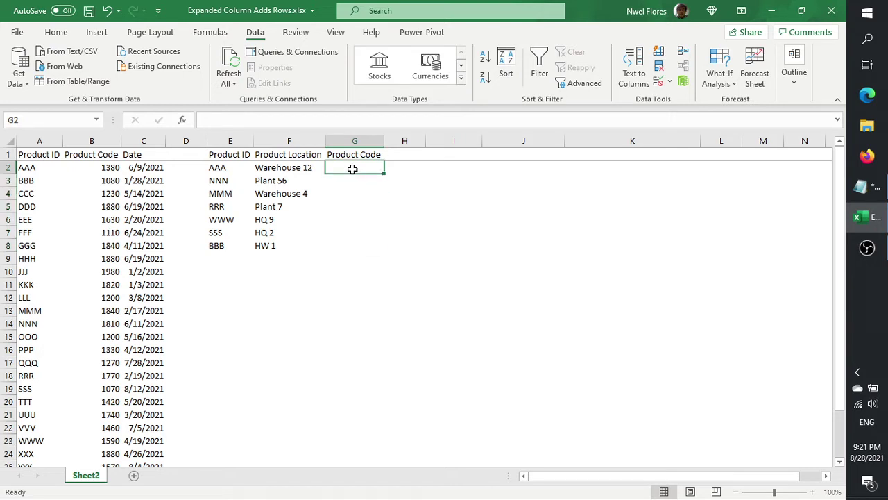
{"action": "type", "text": "=vlo"}
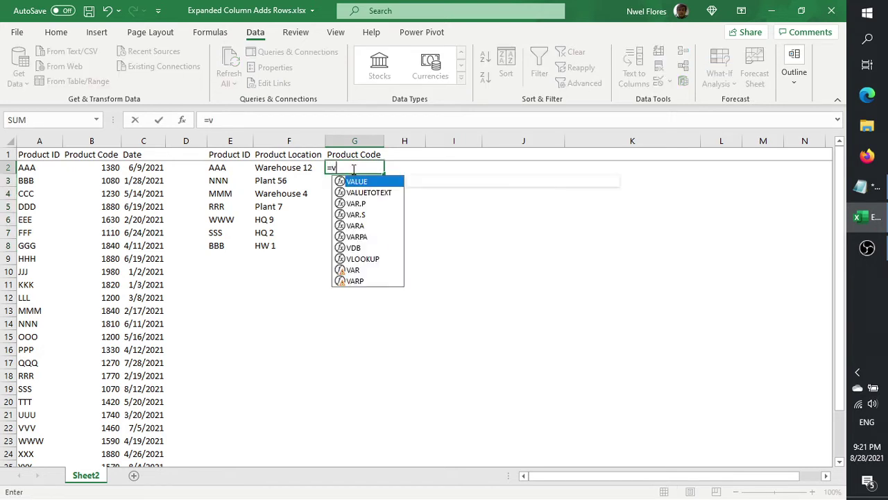
{"action": "key", "text": "Tab"}
{"action": "key", "text": "Left"}
{"action": "key", "text": "Left"}
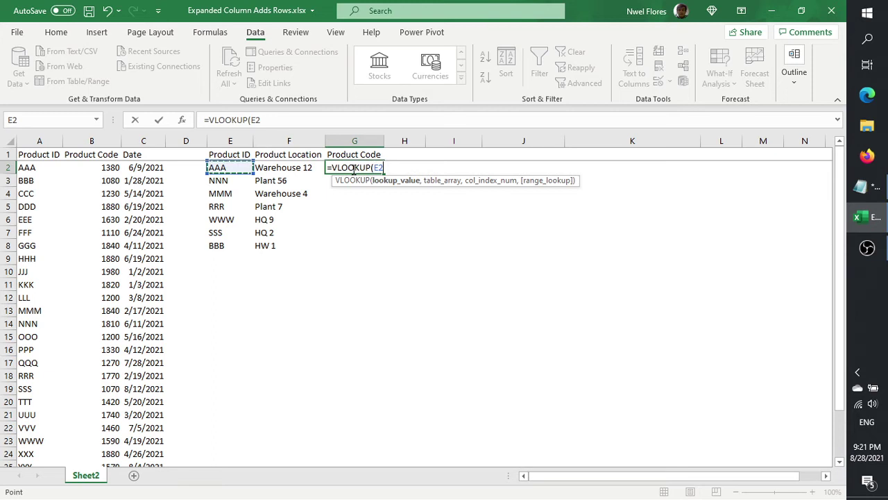
{"action": "type", "text": ","}
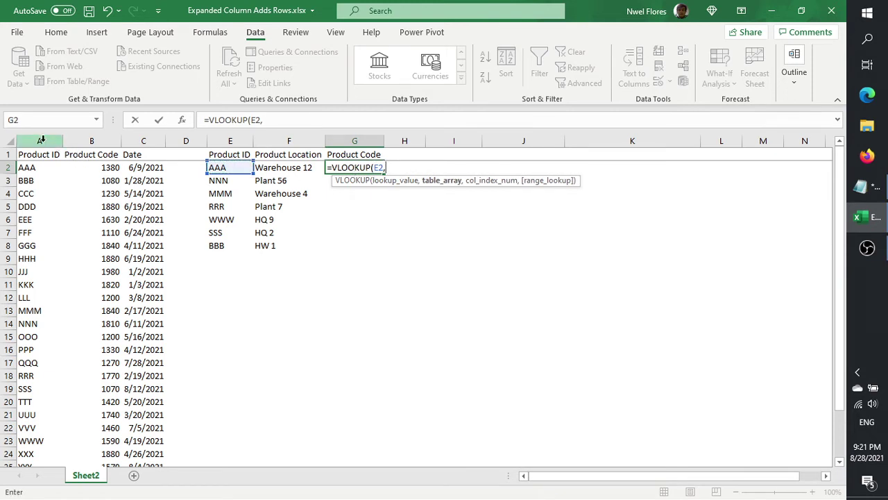
{"action": "left_click_drag", "start_coordinate": [40, 140], "coordinate": [90, 141]}
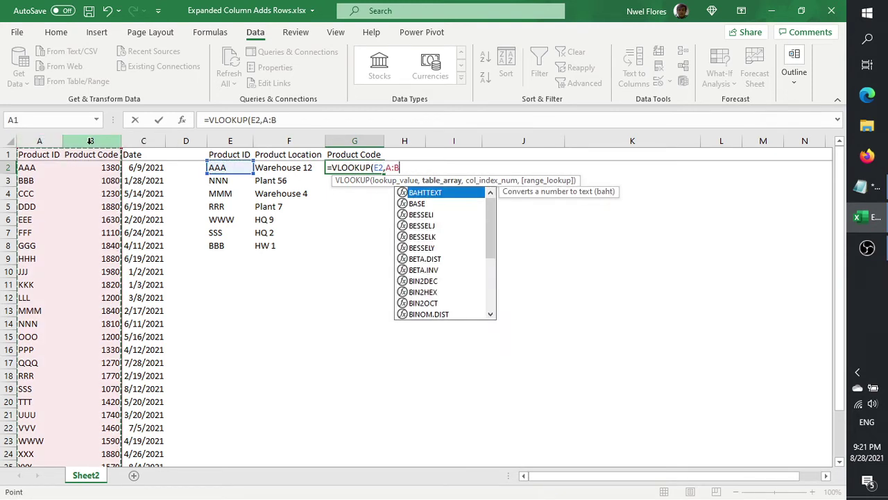
{"action": "type", "text": ",2,0)"}
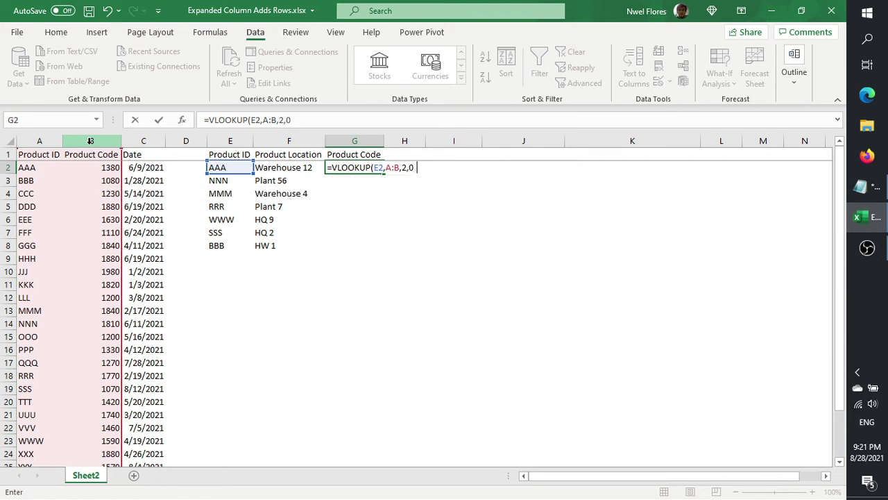
{"action": "key", "text": "Return"}
- Copy the G2 VLOOKUP formula down through G8 for all seven Product IDs
{"action": "key", "text": "Up"}
{"action": "key", "text": "ctrl+c"}
{"action": "key", "text": "Left"}
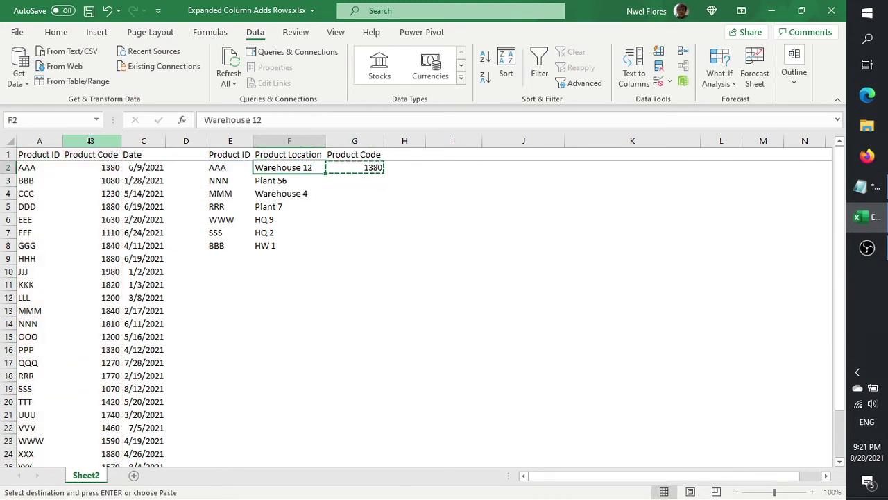
{"action": "key", "text": "ctrl+Down"}
{"action": "key", "text": "Right"}
{"action": "key", "text": "ctrl+shift+Up"}
{"action": "key", "text": "ctrl+v"}
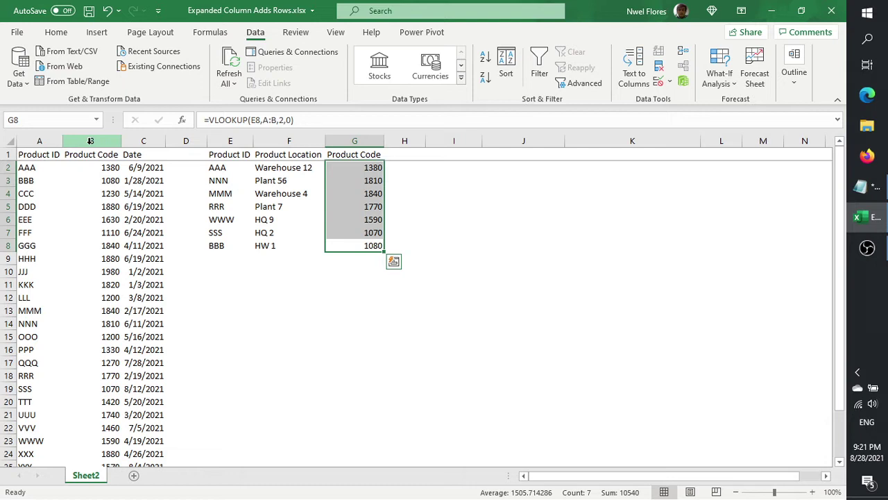
- Create a query from the A:C product data and load it as connection only
{"action": "left_click", "coordinate": [106, 255]}
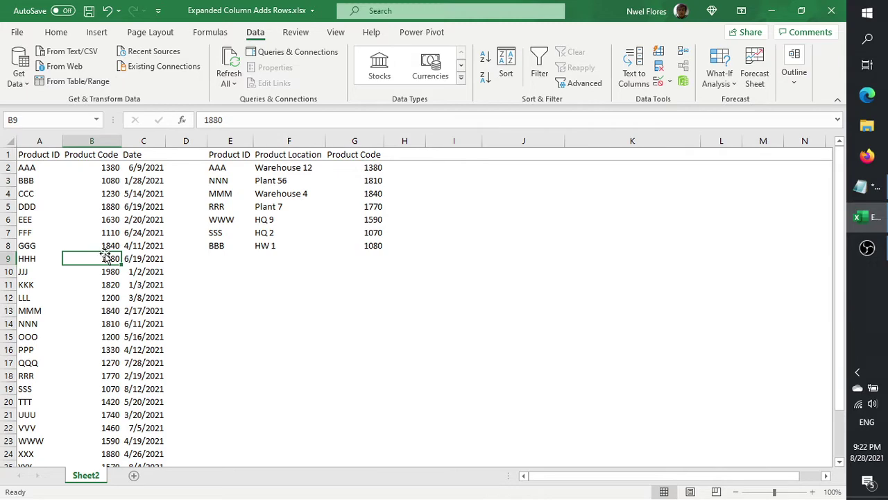
{"action": "left_click", "coordinate": [91, 82]}
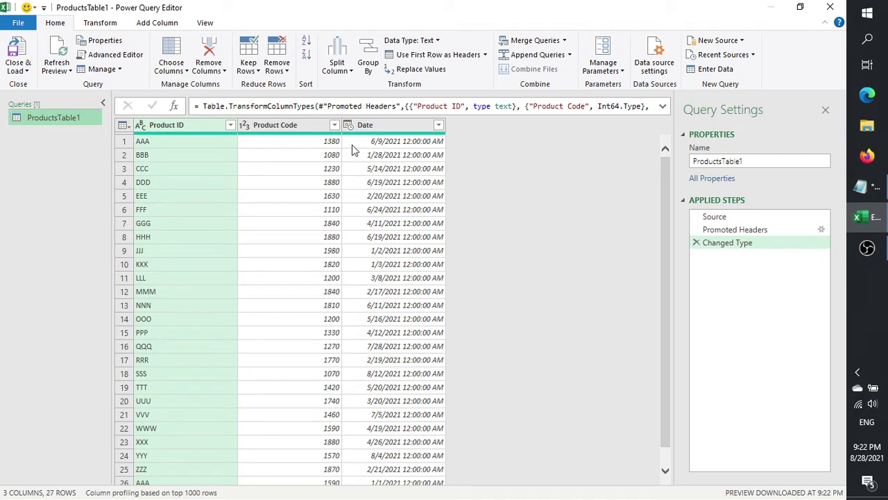
{"action": "left_click", "coordinate": [23, 72]}
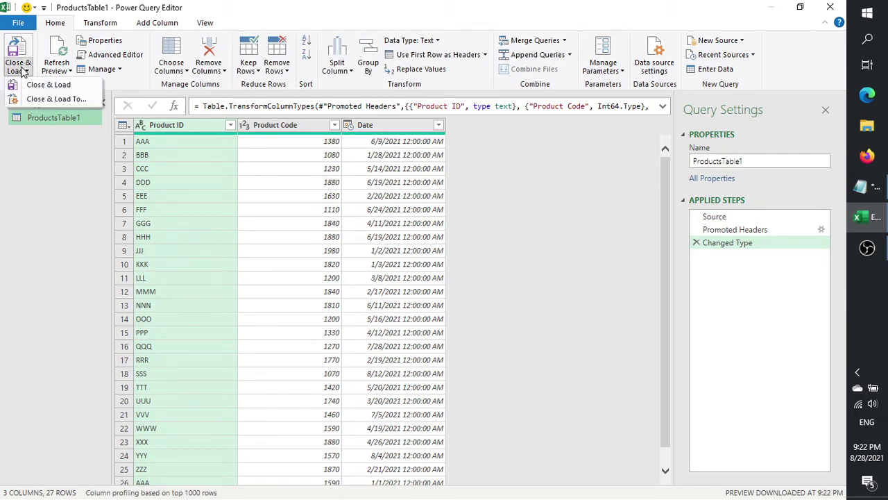
{"action": "left_click", "coordinate": [31, 100]}
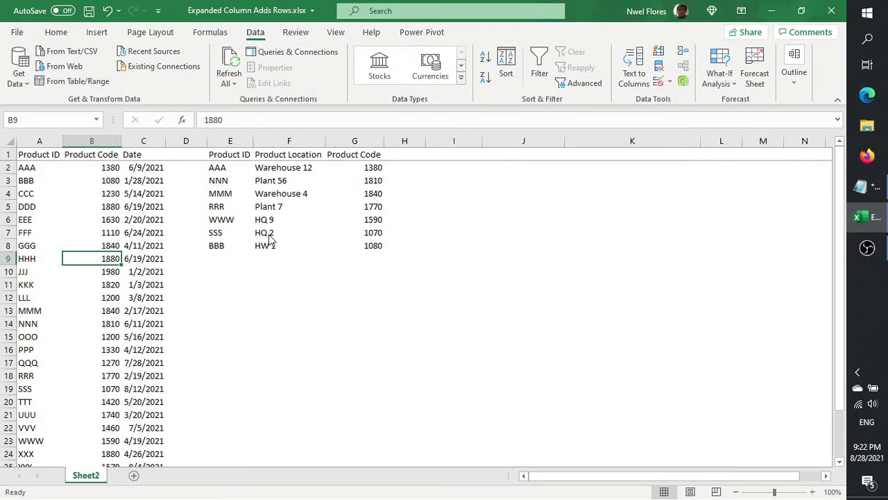
{"action": "left_click", "coordinate": [336, 305]}
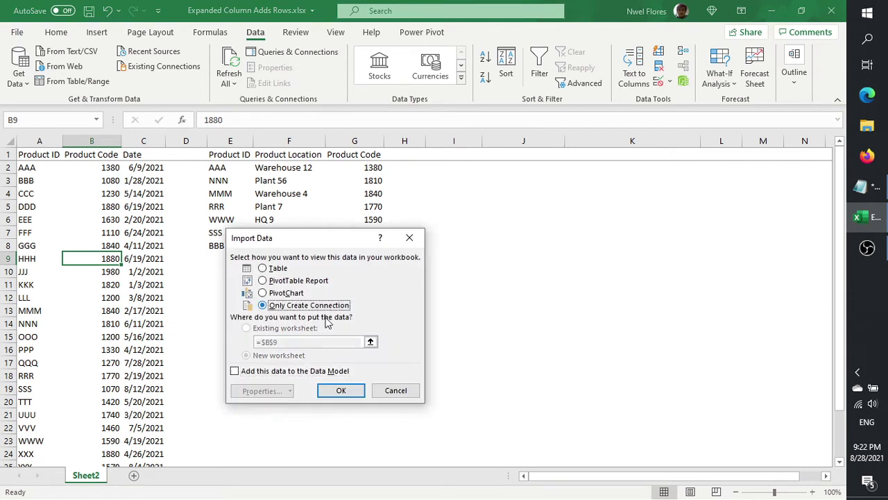
{"action": "left_click", "coordinate": [341, 390]}
- Build a query from range E1:F8 and promote its first row to Product ID and Product Location headers
{"action": "left_click_drag", "start_coordinate": [290, 244], "coordinate": [221, 154]}
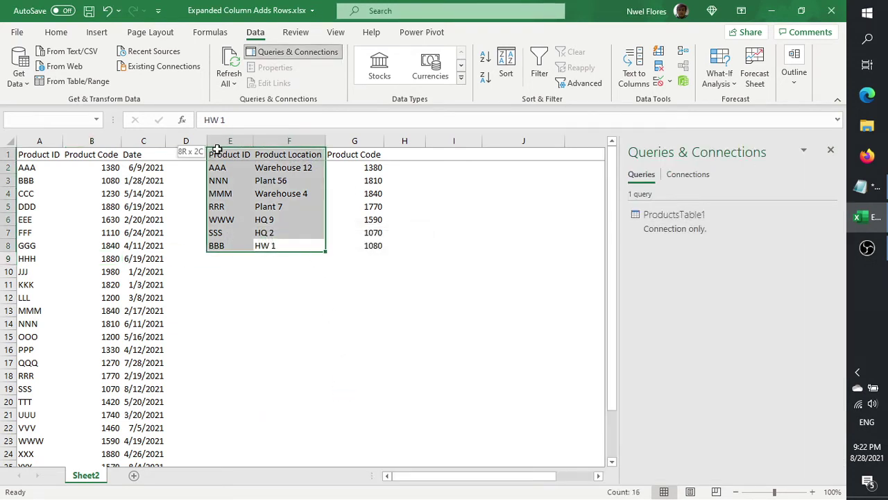
{"action": "left_click", "coordinate": [82, 87]}
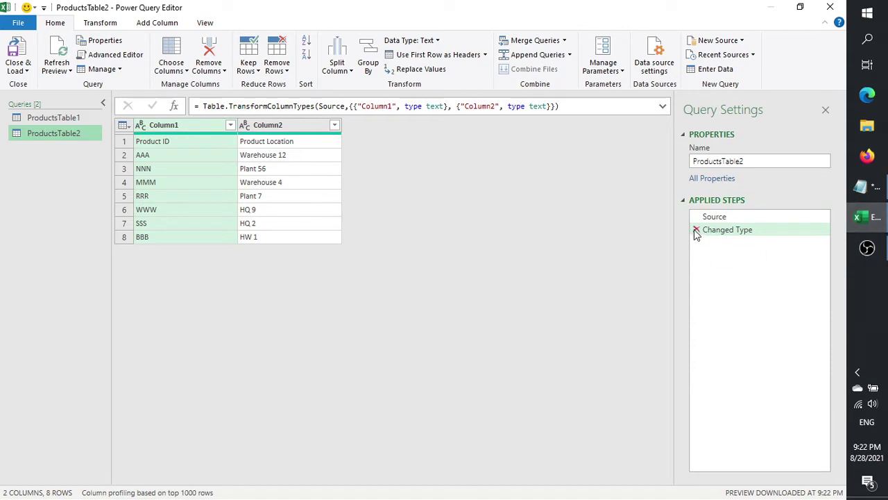
{"action": "left_click", "coordinate": [451, 57]}
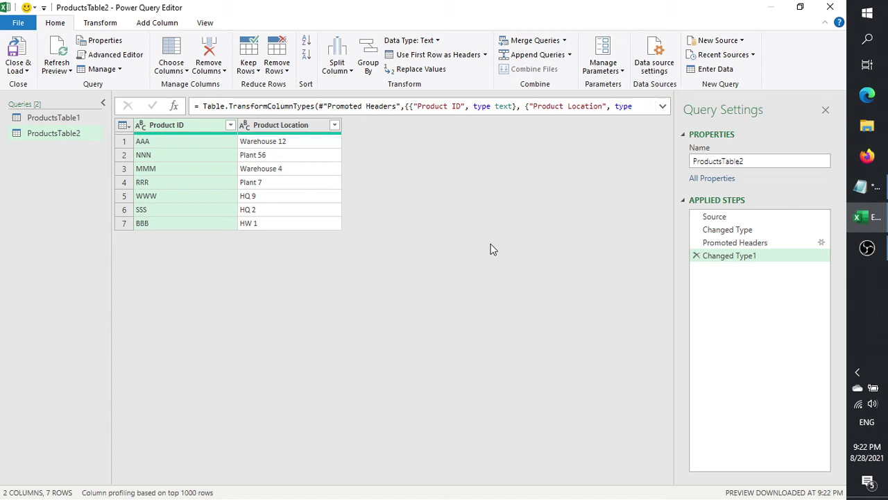
- Merge ProductsTable2 with ProductsTable1, matching on the Product ID column
{"action": "left_click", "coordinate": [549, 42]}
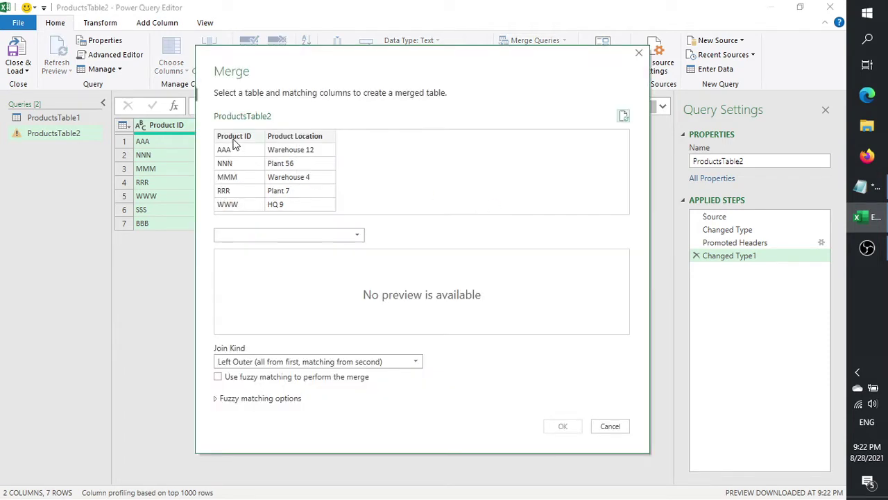
{"action": "left_click", "coordinate": [268, 235]}
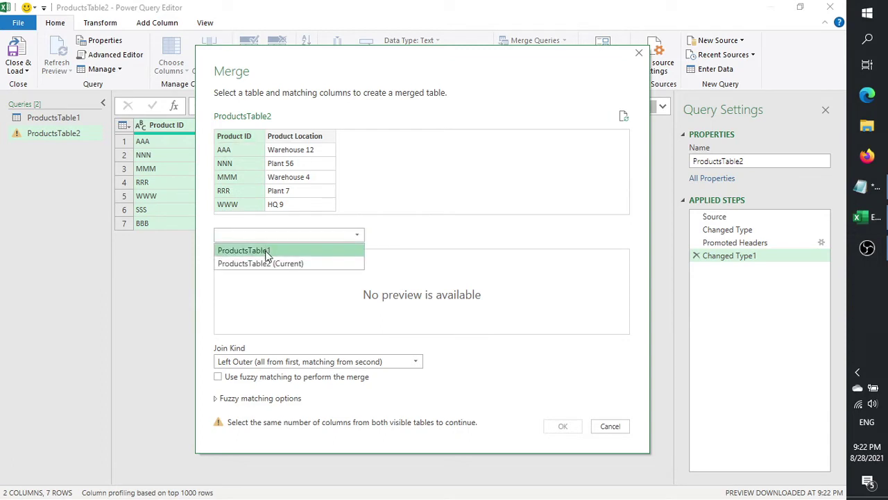
{"action": "left_click", "coordinate": [266, 252]}
{"action": "left_click", "coordinate": [242, 271]}
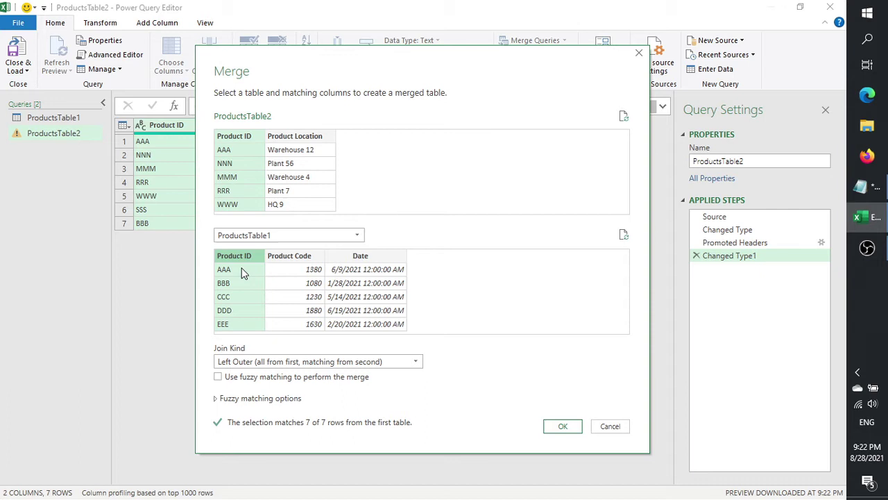
{"action": "left_click", "coordinate": [564, 426]}
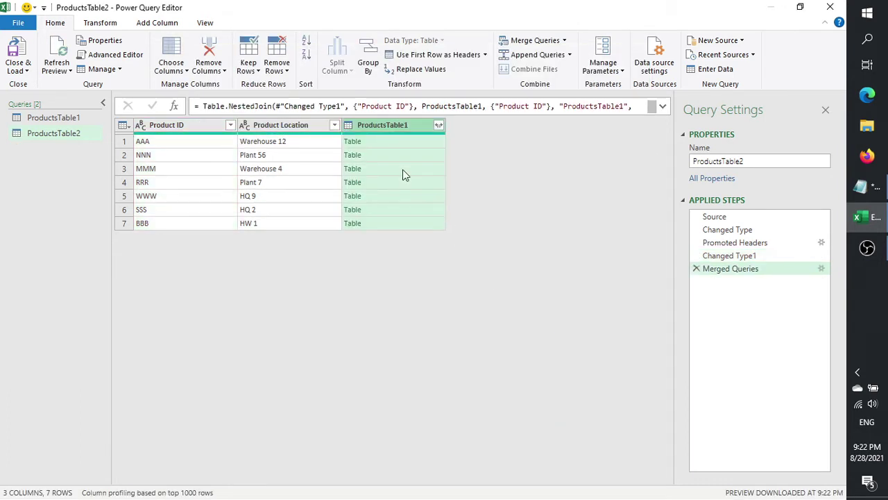
- Expand the merged column to bring in only Product Code
{"action": "left_click", "coordinate": [440, 125]}
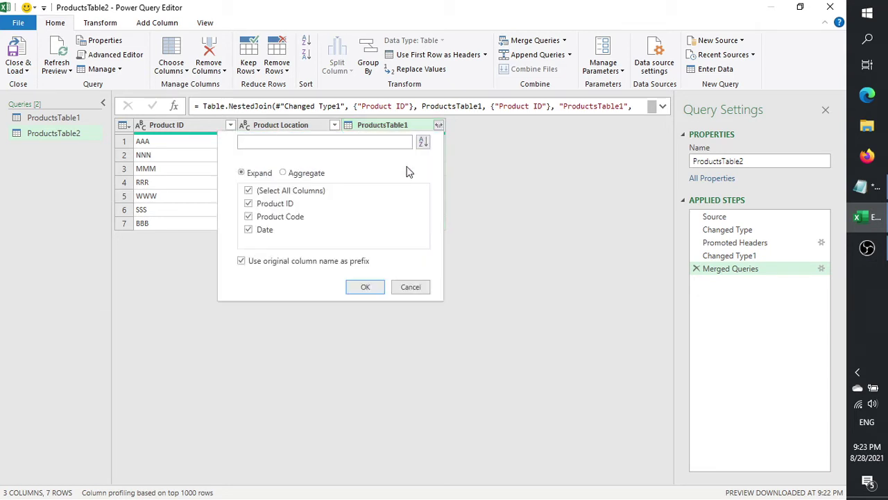
{"action": "left_click", "coordinate": [312, 190]}
{"action": "left_click", "coordinate": [296, 217]}
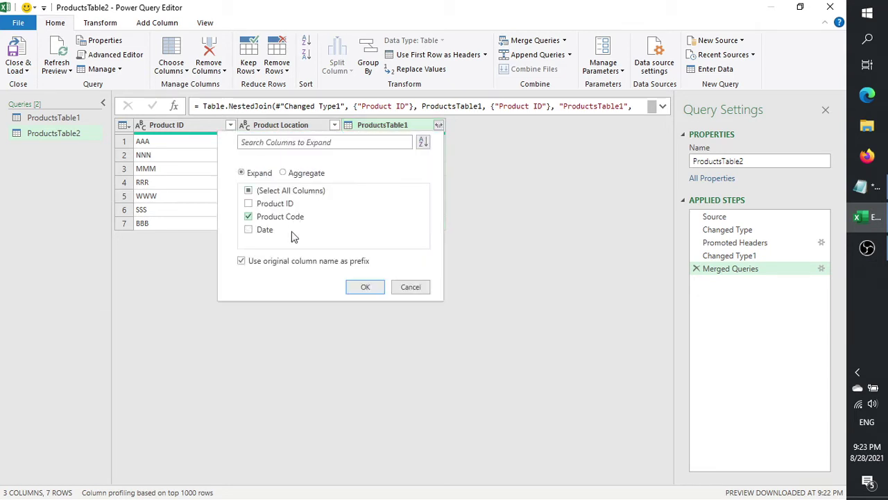
{"action": "left_click", "coordinate": [375, 289]}
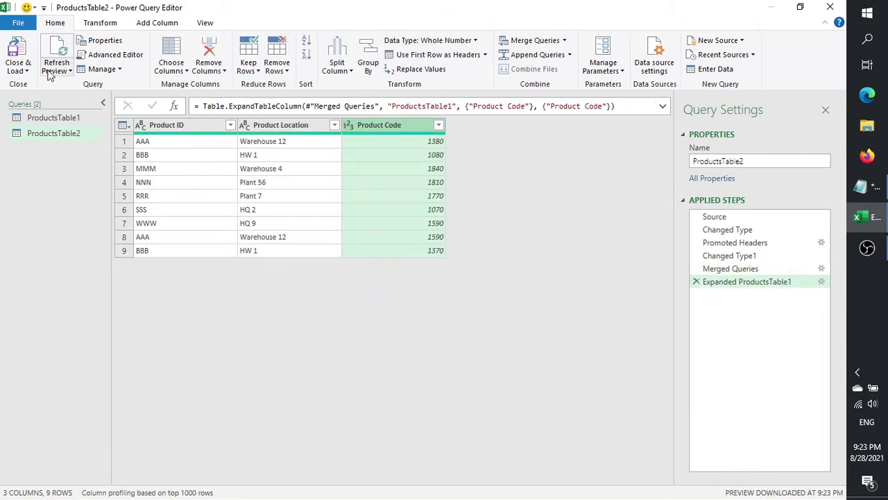
{"action": "left_click", "coordinate": [25, 70]}
- Load the merged query as a table on the existing worksheet at cell I1
{"action": "left_click", "coordinate": [39, 86]}
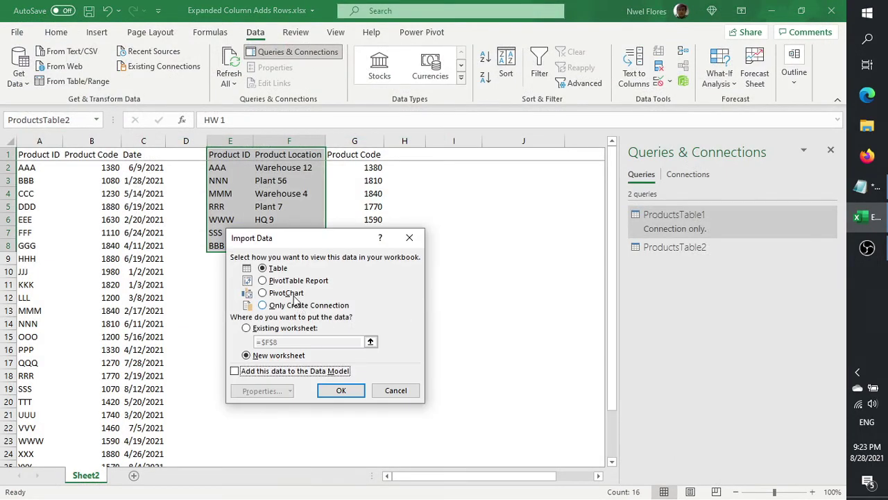
{"action": "left_click", "coordinate": [284, 329]}
{"action": "left_click", "coordinate": [458, 154]}
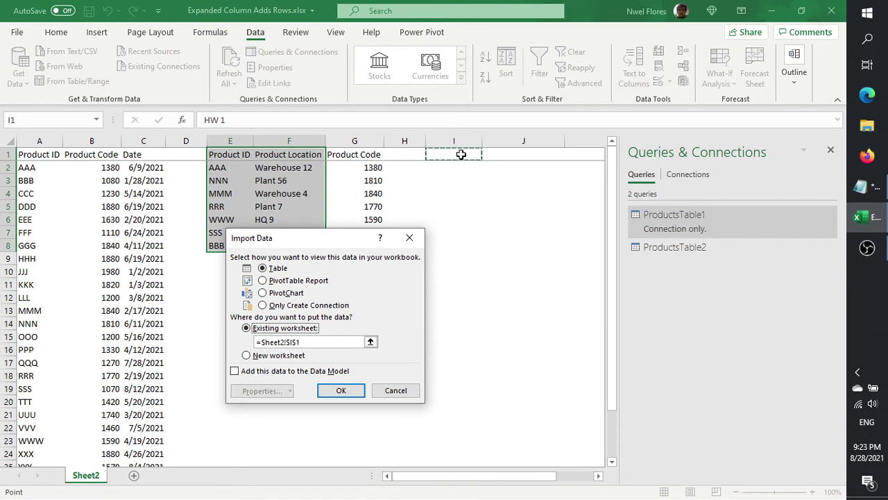
{"action": "left_click", "coordinate": [356, 388]}
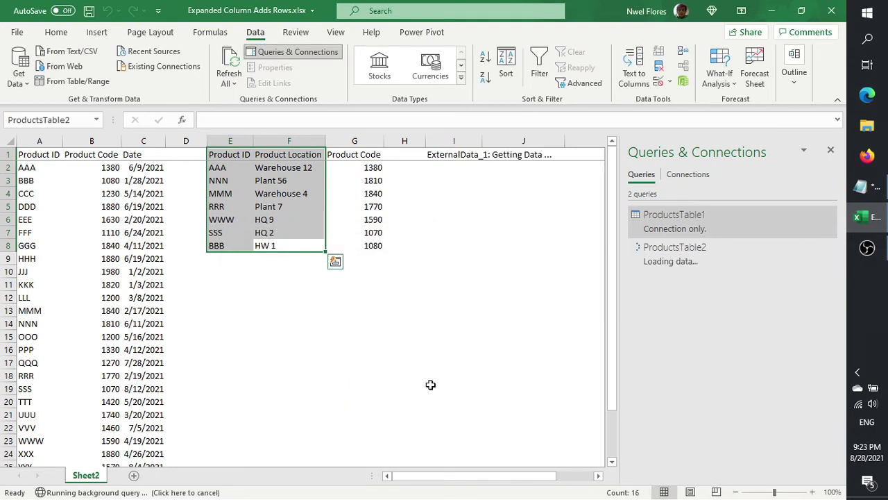
- Close the Queries & Connections pane and select the lookup range E1:G8 and the merged Product IDs
{"action": "left_click", "coordinate": [830, 150]}
{"action": "left_click", "coordinate": [527, 343]}
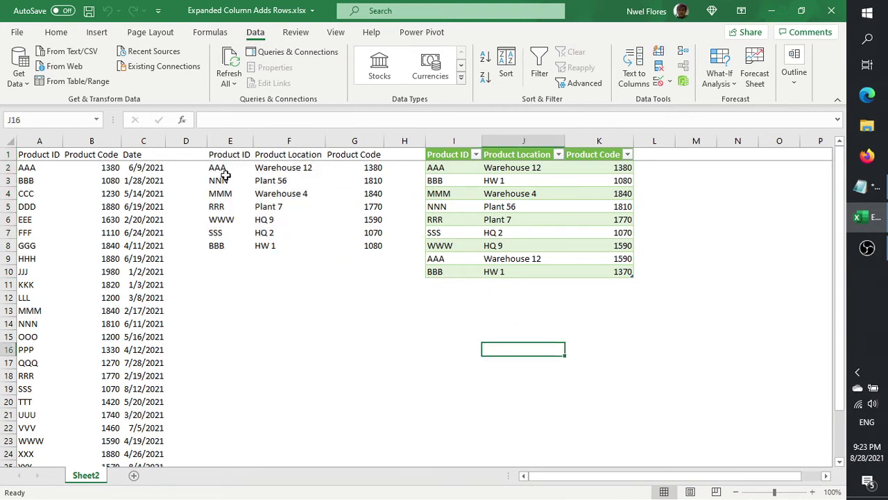
{"action": "left_click_drag", "start_coordinate": [230, 157], "coordinate": [241, 244]}
{"action": "left_click", "coordinate": [469, 232]}
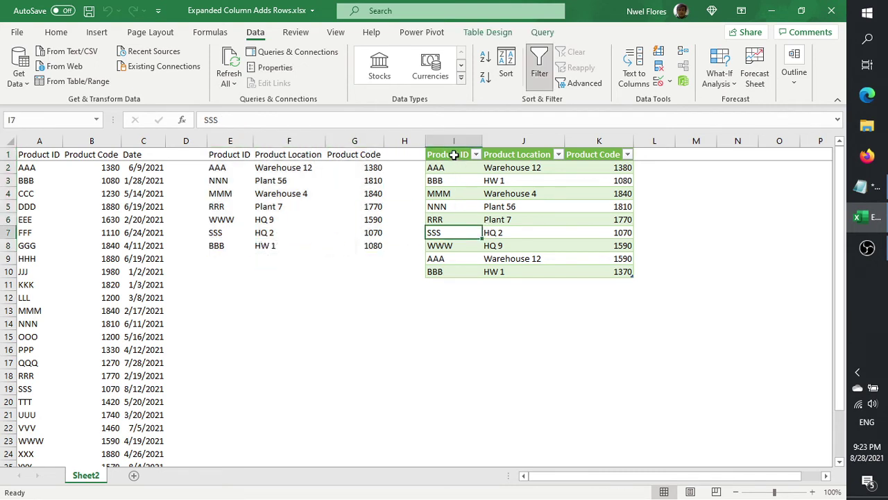
{"action": "left_click_drag", "start_coordinate": [454, 154], "coordinate": [448, 274]}
- Pick out the repeated AAA and BBB rows in the merged table against the lookup range
{"action": "left_click", "coordinate": [448, 233]}
{"action": "left_click", "coordinate": [226, 167]}
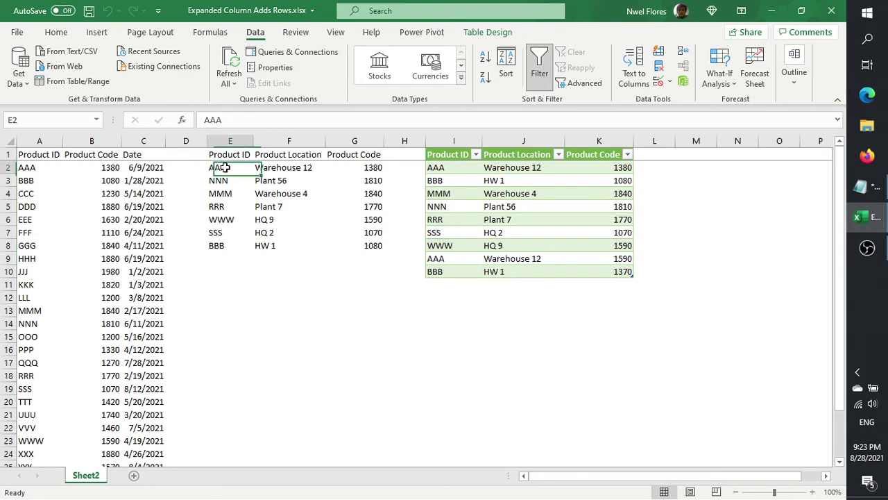
{"action": "left_click", "coordinate": [238, 246], "text": "ctrl"}
{"action": "left_click_drag", "start_coordinate": [449, 259], "coordinate": [455, 274]}
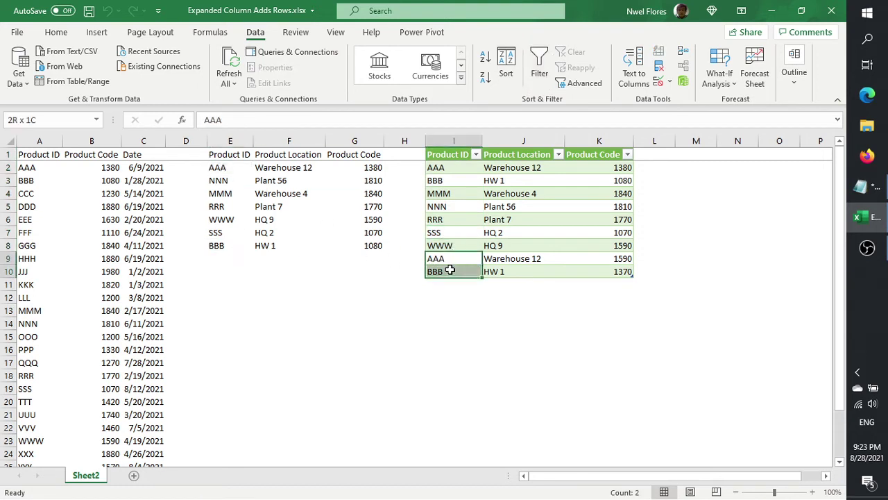
{"action": "left_click_drag", "start_coordinate": [436, 168], "coordinate": [441, 178], "text": "ctrl"}
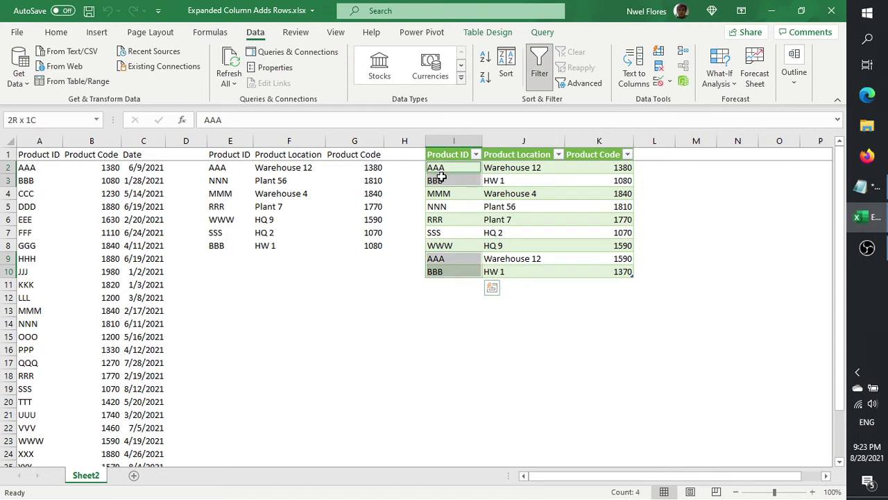
{"action": "left_click", "coordinate": [439, 235]}
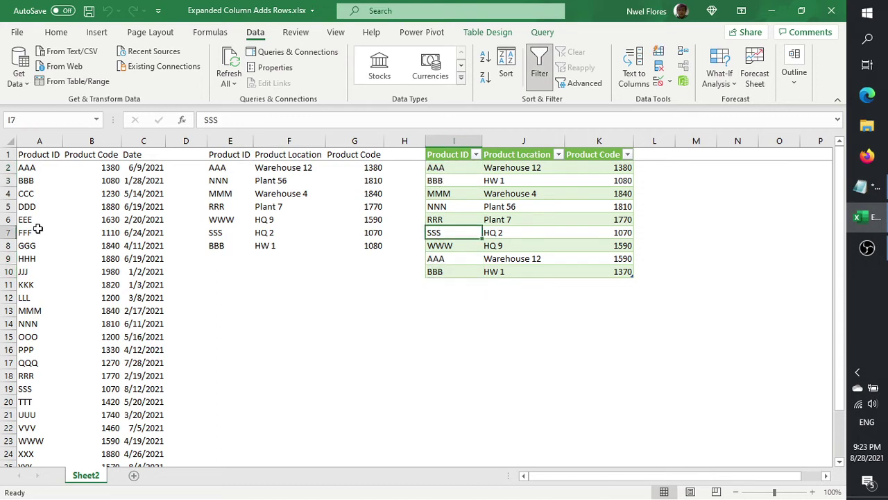
- Apply Duplicate Values highlighting with Light Red Fill and Dark Red Text to column A
{"action": "left_click", "coordinate": [39, 139]}
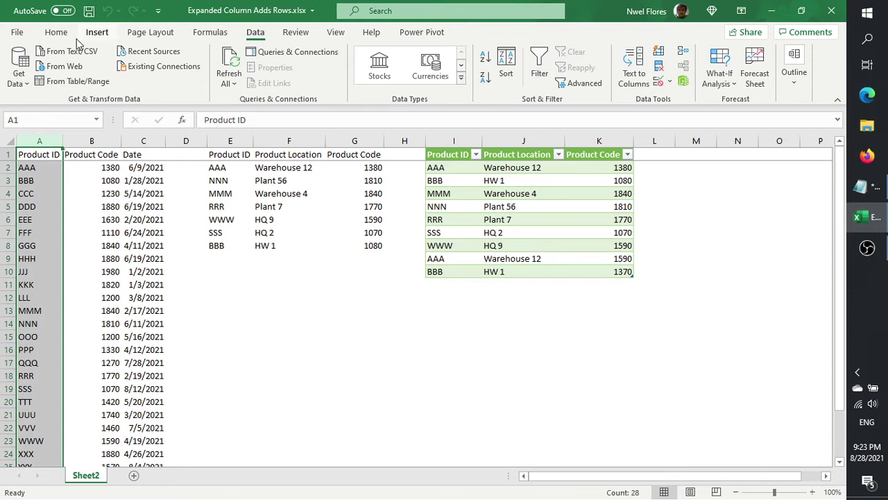
{"action": "left_click", "coordinate": [57, 32]}
{"action": "left_click", "coordinate": [525, 73]}
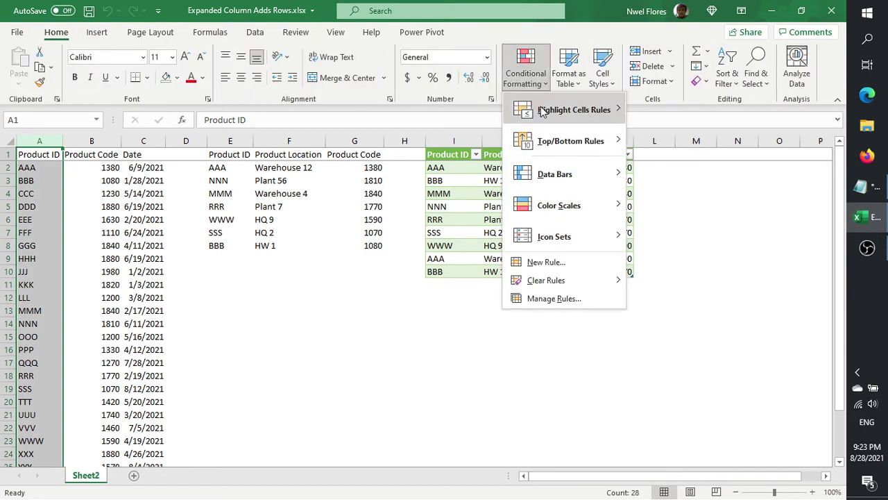
{"action": "mouse_move", "coordinate": [540, 110]}
{"action": "left_click", "coordinate": [690, 299]}
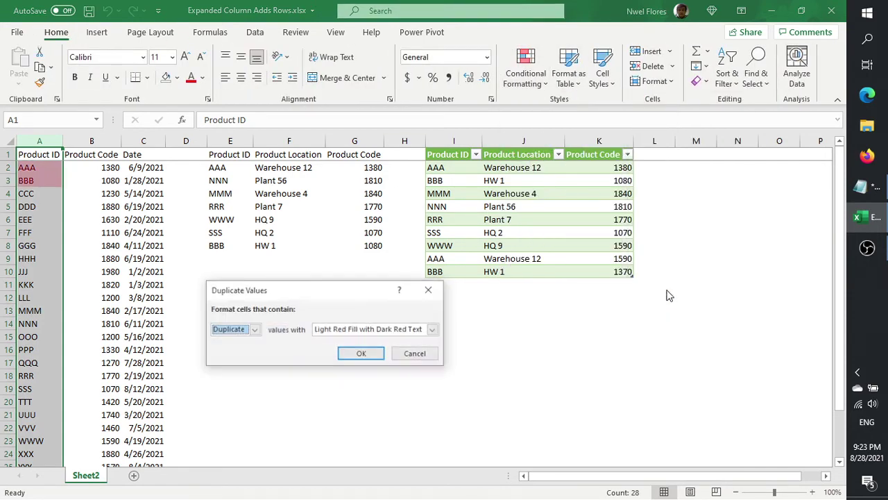
{"action": "left_click", "coordinate": [356, 352]}
{"action": "left_click", "coordinate": [73, 206]}
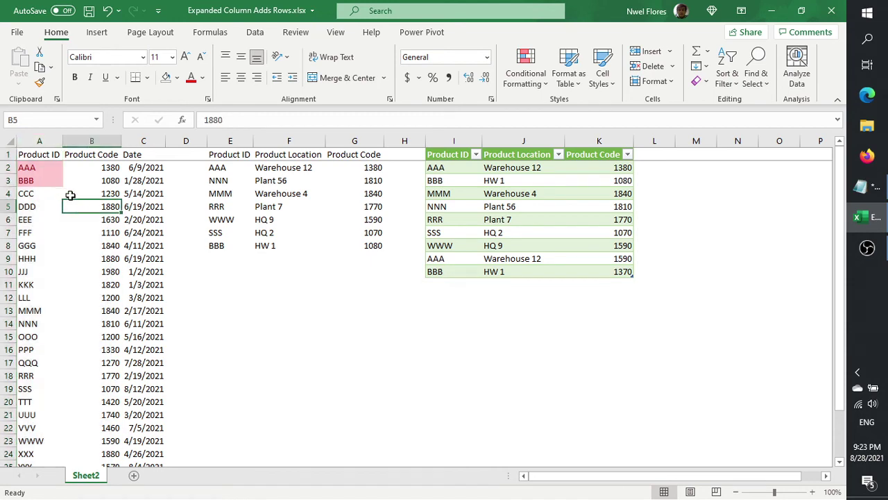
{"action": "left_click", "coordinate": [27, 168]}
{"action": "left_click_drag", "start_coordinate": [27, 169], "coordinate": [52, 181]}
{"action": "scroll", "coordinate": [53, 236], "scroll_direction": "down", "scroll_amount": 2}
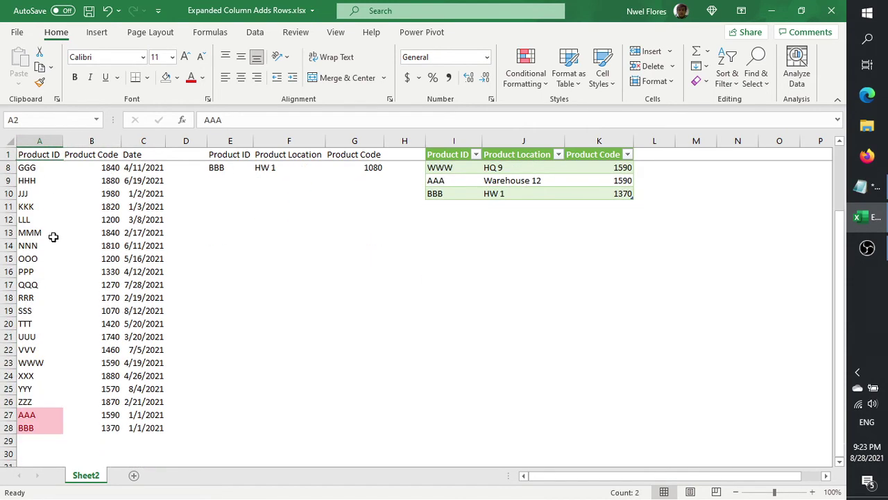
{"action": "scroll", "coordinate": [54, 236], "scroll_direction": "up", "scroll_amount": 2}
{"action": "left_click", "coordinate": [103, 219]}
{"action": "scroll", "coordinate": [90, 289], "scroll_direction": "down", "scroll_amount": 2}
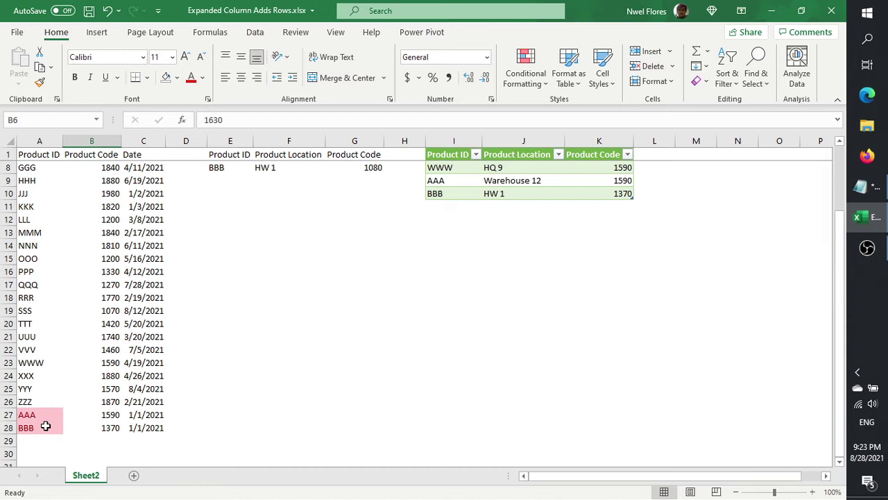
{"action": "scroll", "coordinate": [45, 426], "scroll_direction": "up", "scroll_amount": 2}
{"action": "left_click", "coordinate": [45, 168]}
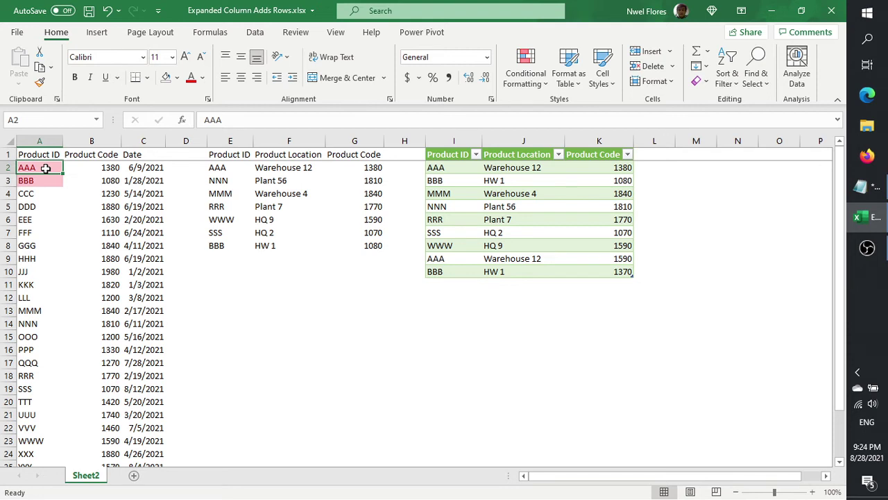
{"action": "left_click_drag", "start_coordinate": [231, 167], "coordinate": [239, 240]}
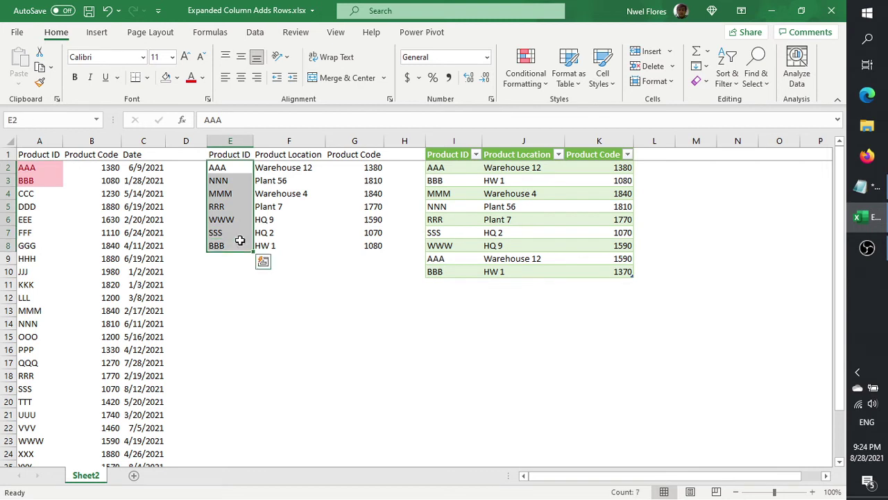
{"action": "left_click", "coordinate": [302, 215]}
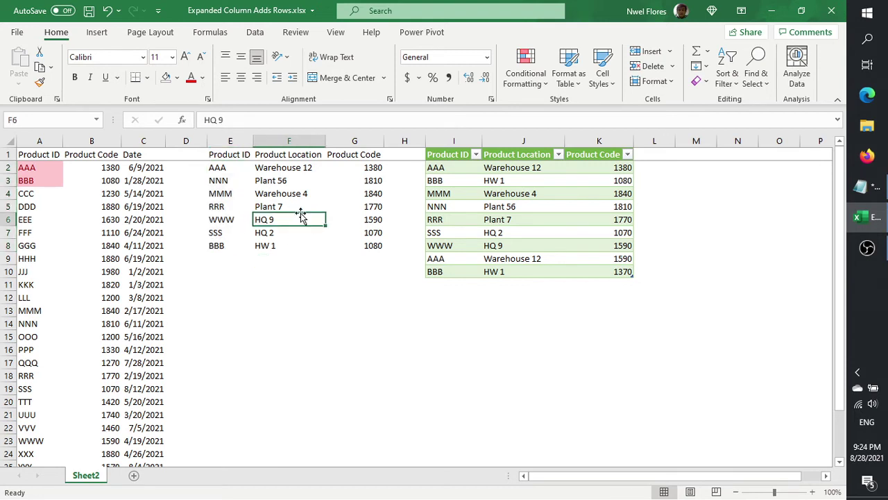
- Edit ProductsTable1 from the Queries & Connections pane to preview its 27 rows
{"action": "left_click", "coordinate": [455, 259]}
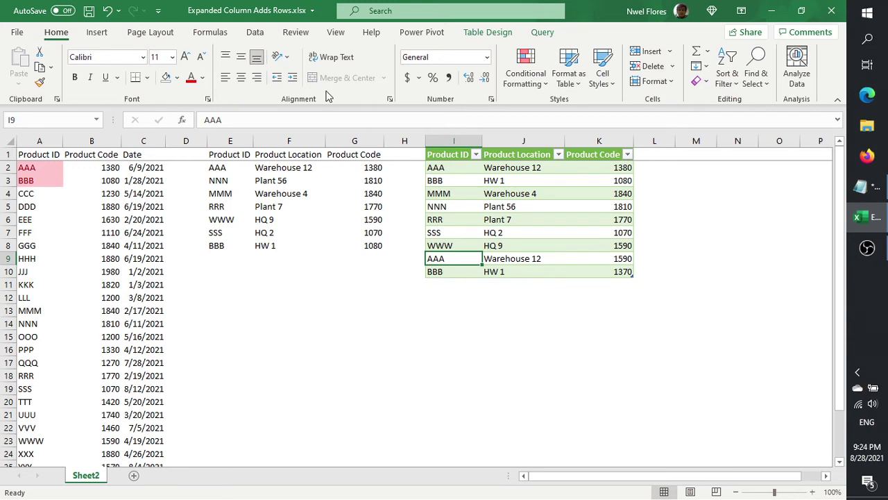
{"action": "left_click", "coordinate": [255, 31]}
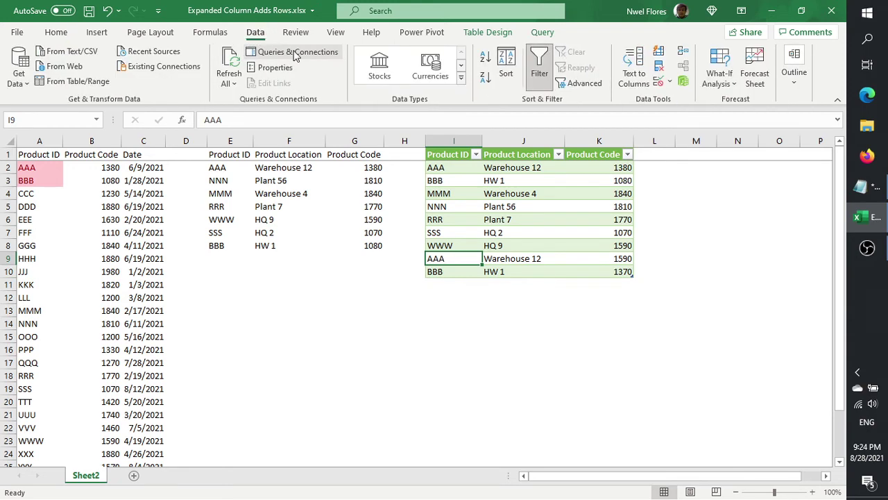
{"action": "left_click", "coordinate": [293, 51]}
{"action": "right_click", "coordinate": [678, 221]}
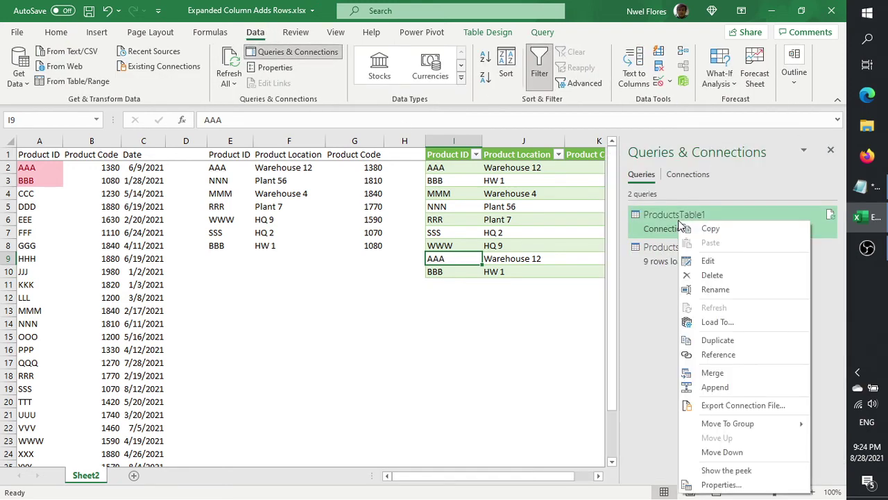
{"action": "left_click", "coordinate": [707, 261]}
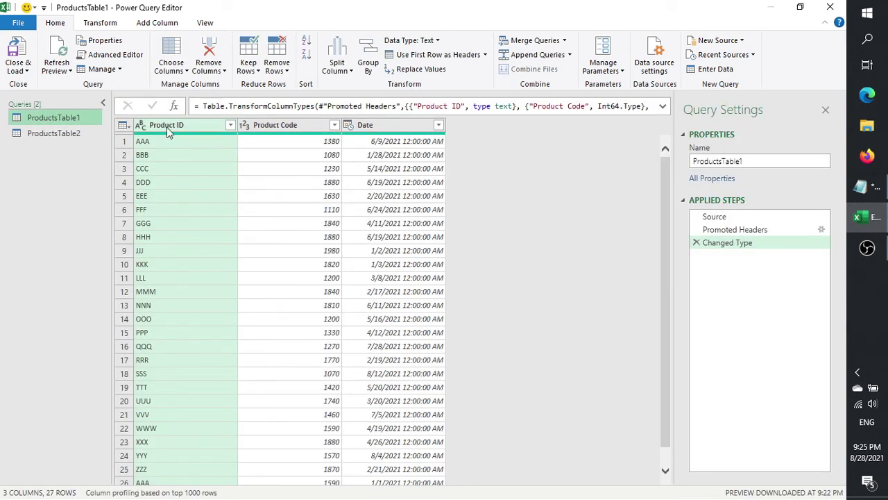
- Remove duplicates on the Product ID column, check ProductsTable2, then close and load
{"action": "right_click", "coordinate": [165, 124]}
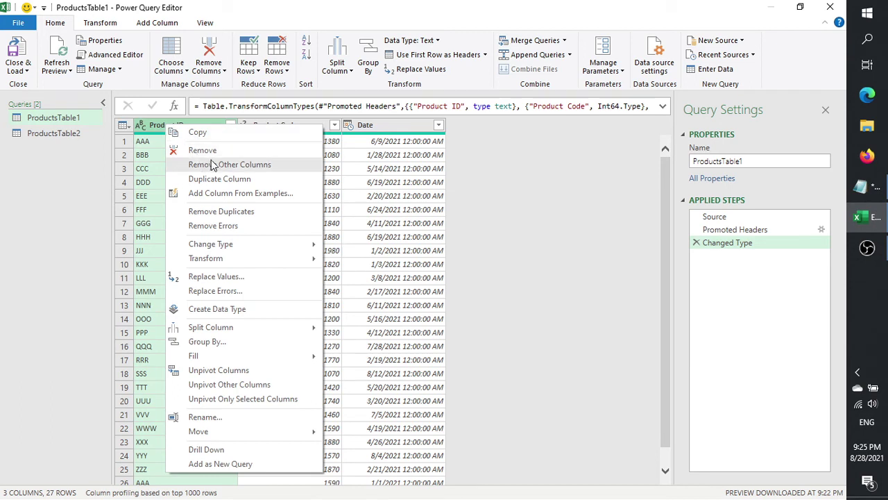
{"action": "left_click", "coordinate": [227, 210]}
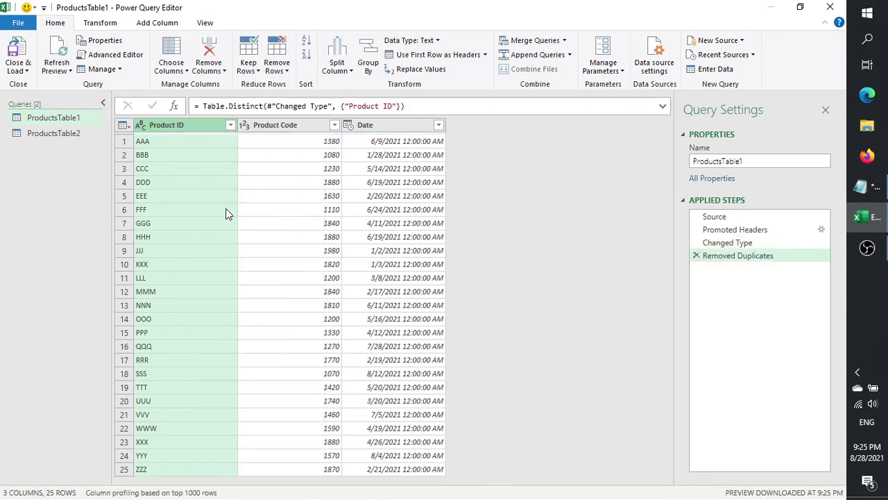
{"action": "left_click", "coordinate": [59, 136]}
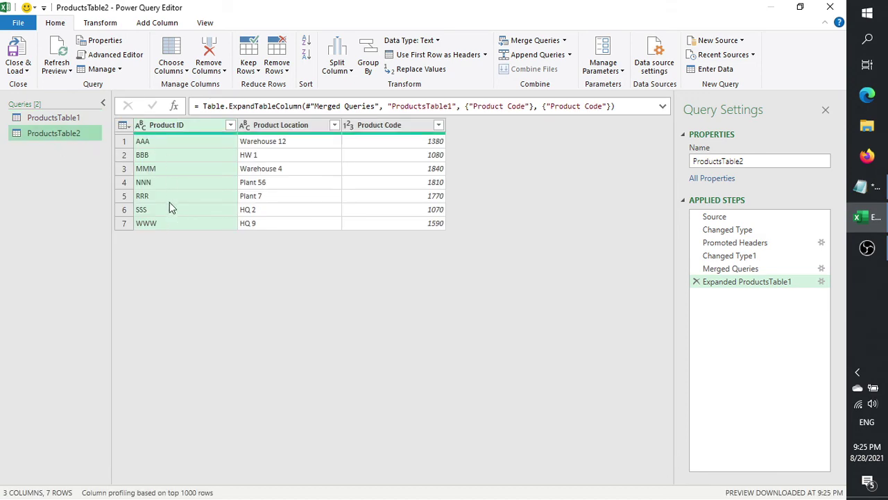
{"action": "left_click", "coordinate": [16, 50]}
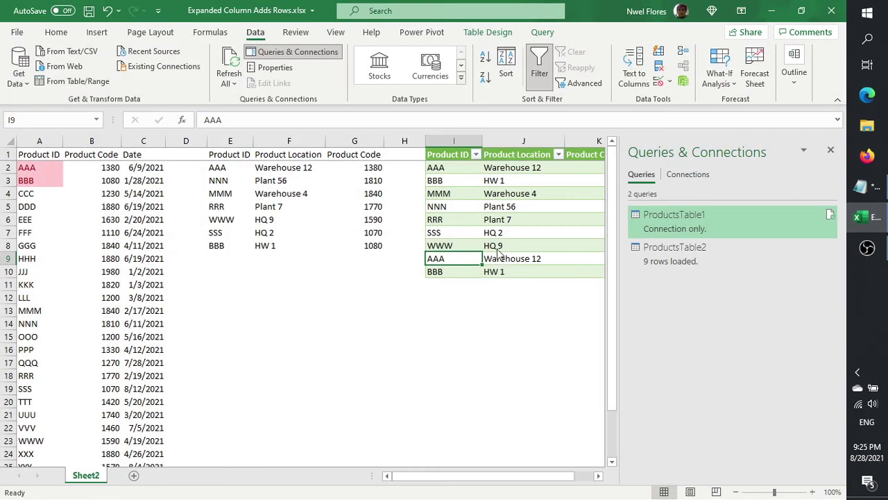
- Close the queries pane and refresh the I1 table so it drops to 7 rows
{"action": "left_click", "coordinate": [456, 220]}
{"action": "left_click", "coordinate": [830, 150]}
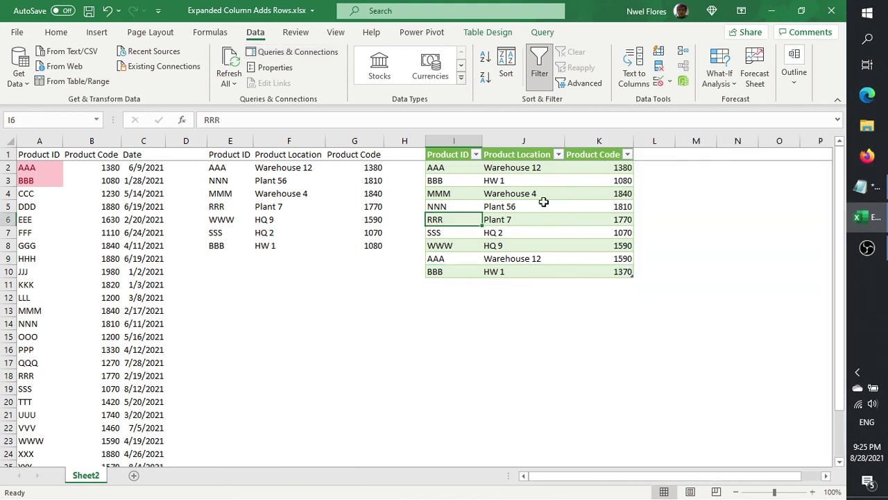
{"action": "left_click", "coordinate": [456, 192]}
{"action": "right_click", "coordinate": [457, 194]}
{"action": "left_click", "coordinate": [495, 221]}
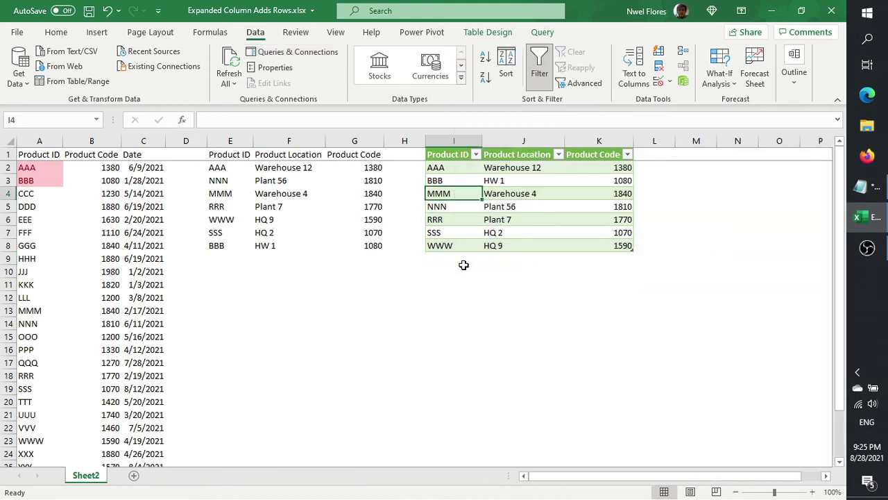
{"action": "left_click_drag", "start_coordinate": [453, 246], "coordinate": [453, 170]}
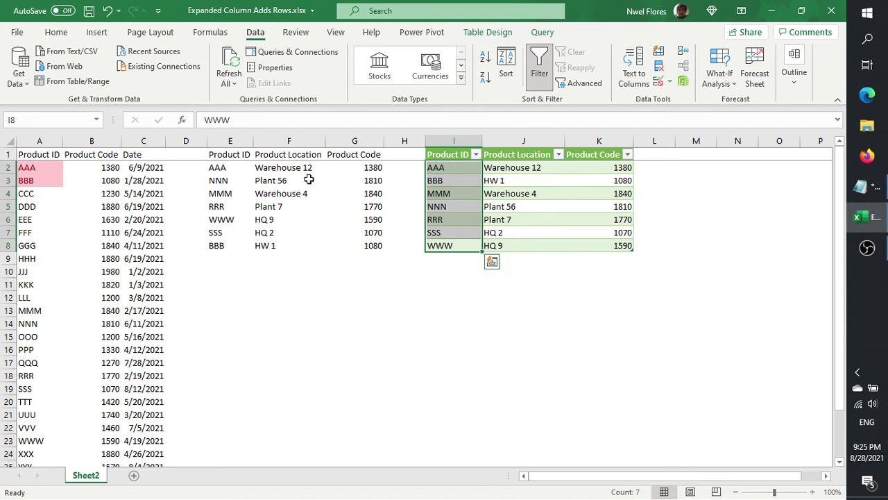
{"action": "left_click", "coordinate": [505, 175]}
{"action": "left_click", "coordinate": [442, 219]}
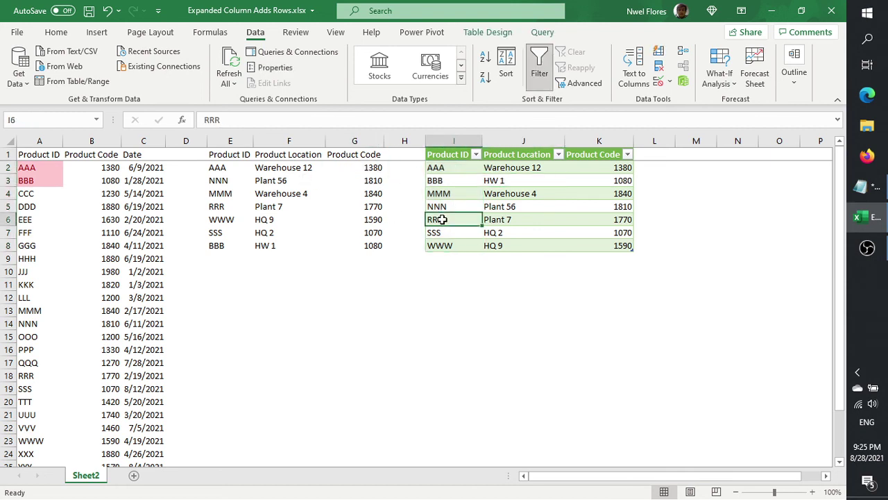